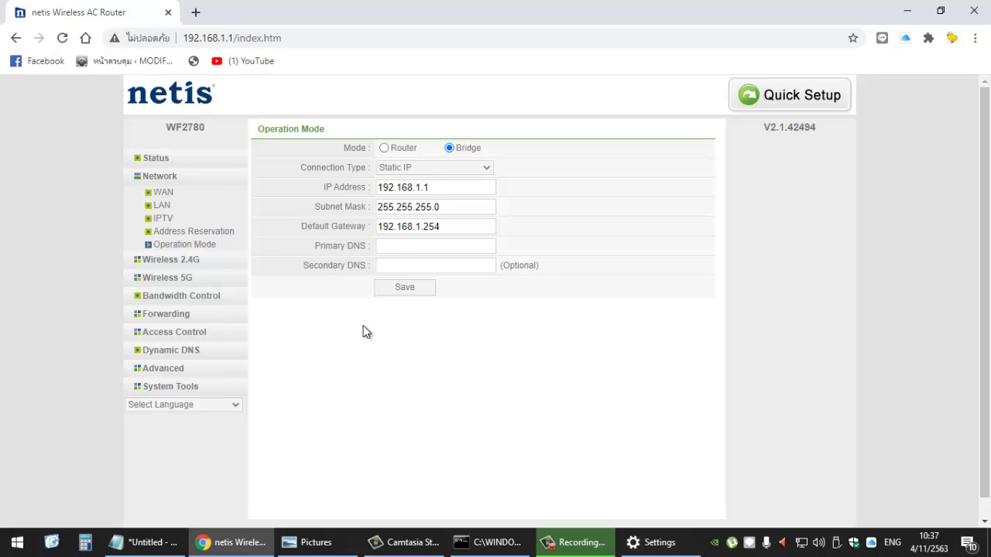
- Enter 8.8.8.8 as the primary DNS and 8.8.4.4 as the secondary DNS in the router's bridge mode settings
left_click(404, 248)
left_click(405, 264)
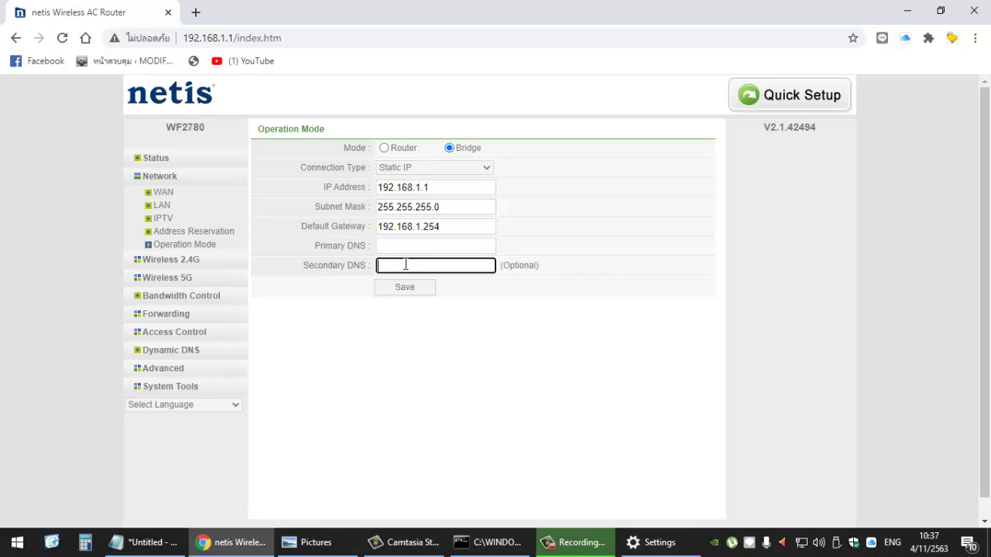
left_click(511, 302)
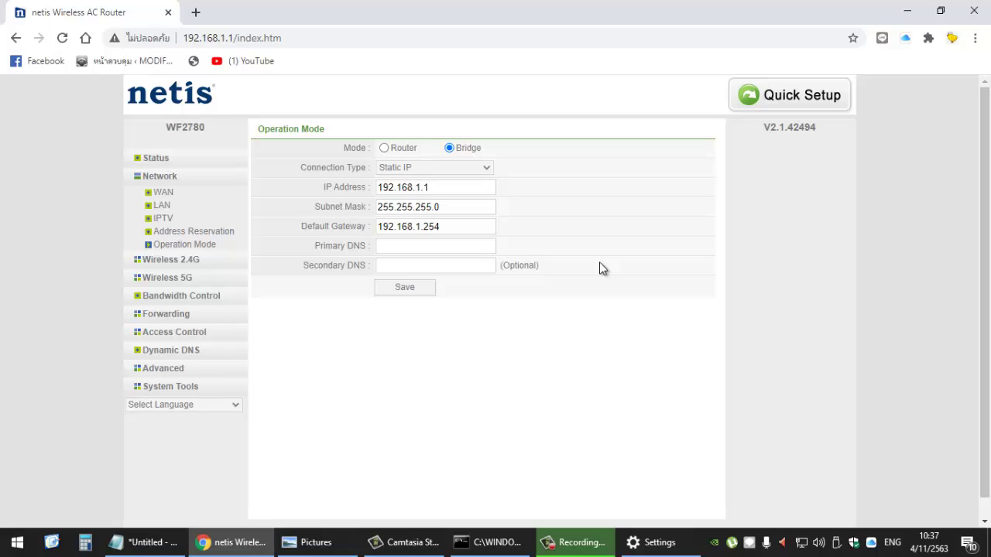
left_click(443, 243)
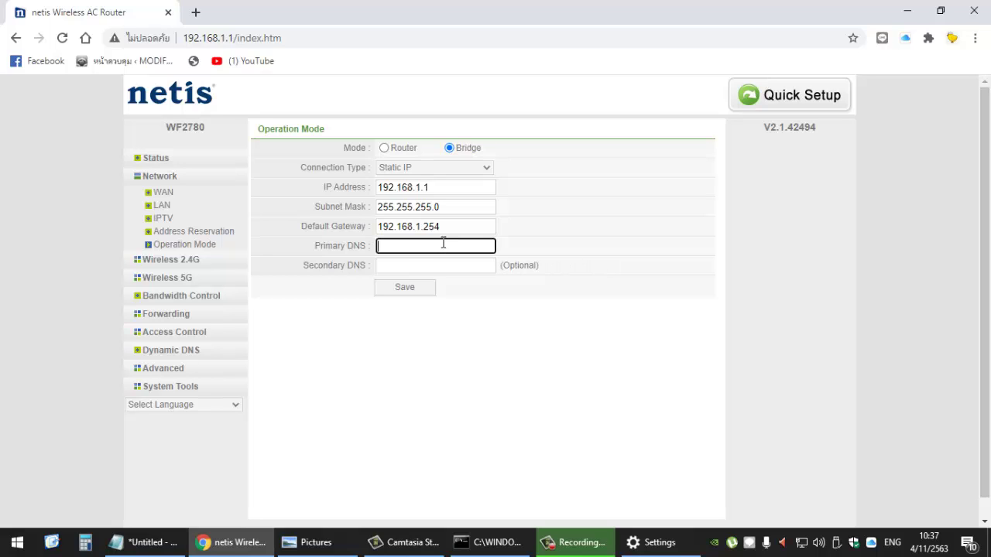
type("8.8.8.8")
left_click(425, 266)
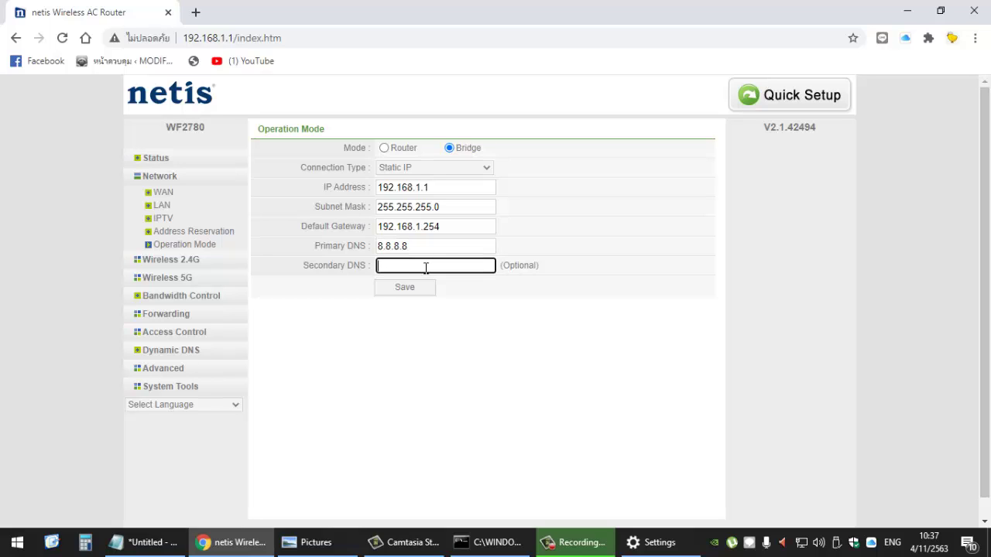
type("8.8.4.4")
left_click(420, 331)
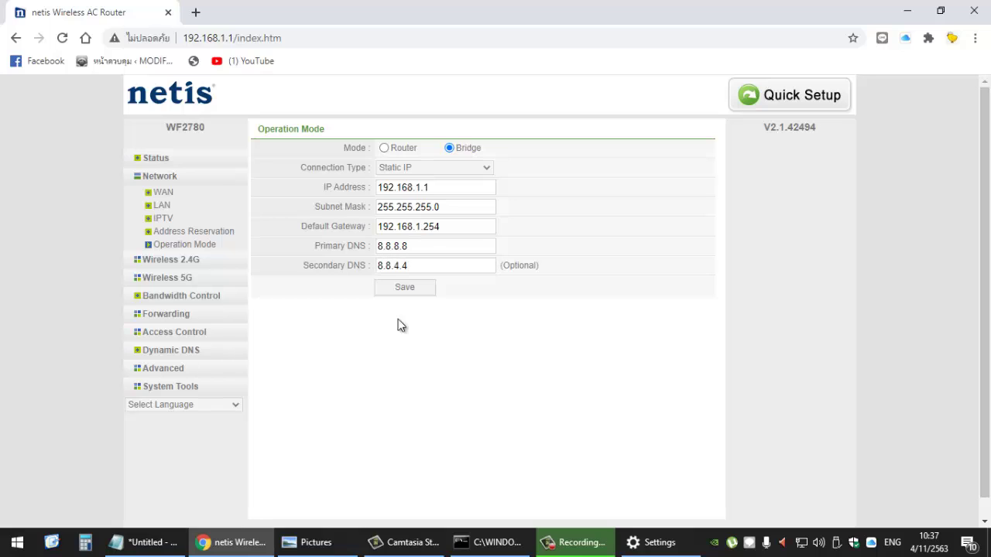
left_click(431, 245)
left_click(608, 268)
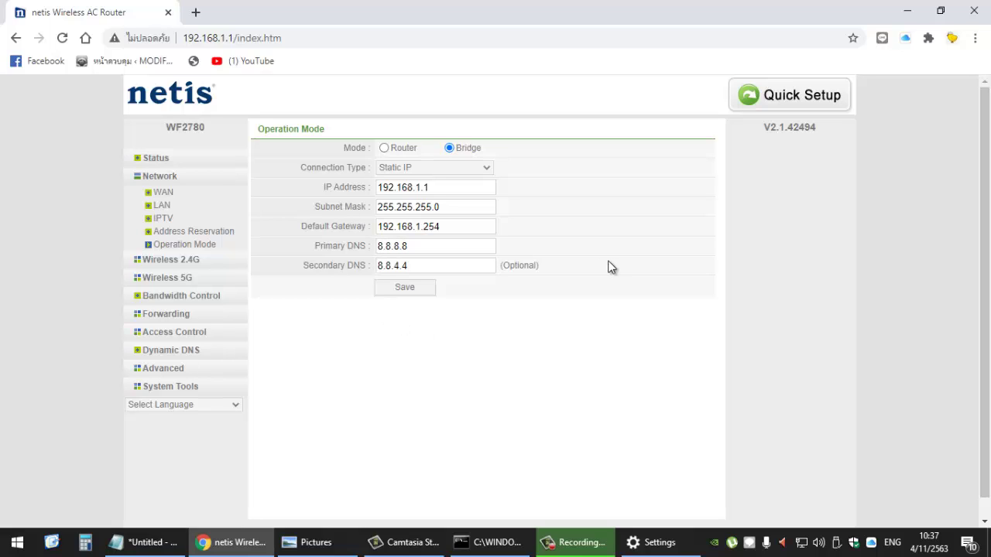
left_click(425, 244)
left_click(427, 263)
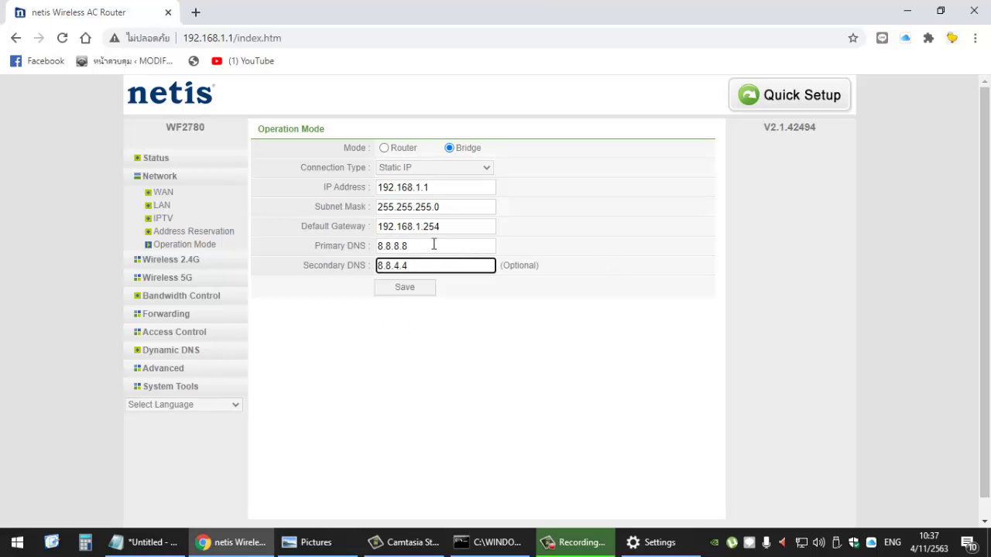
left_click(586, 303)
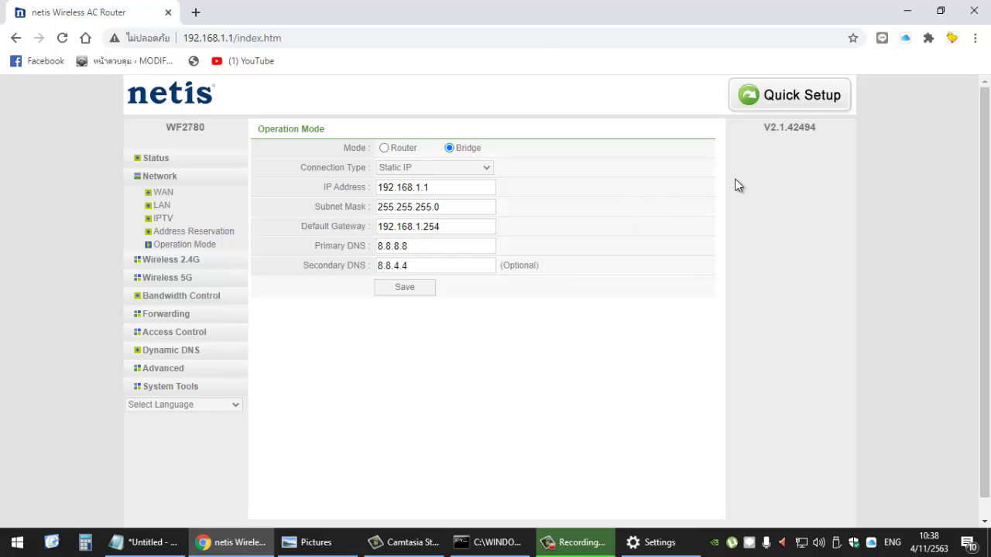
- Close the router page and open the list of network adapters from the Windows network settings
left_click(974, 10)
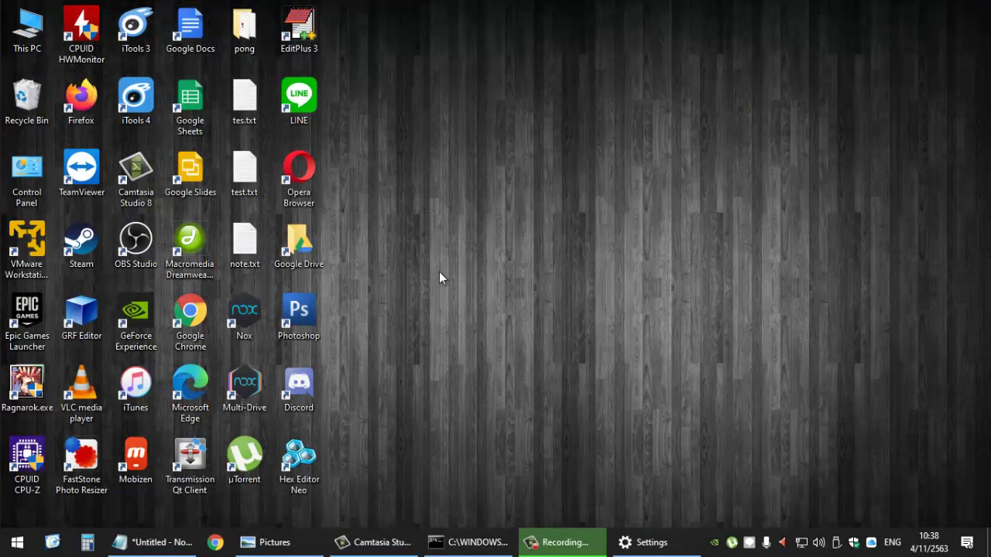
right_click(11, 551)
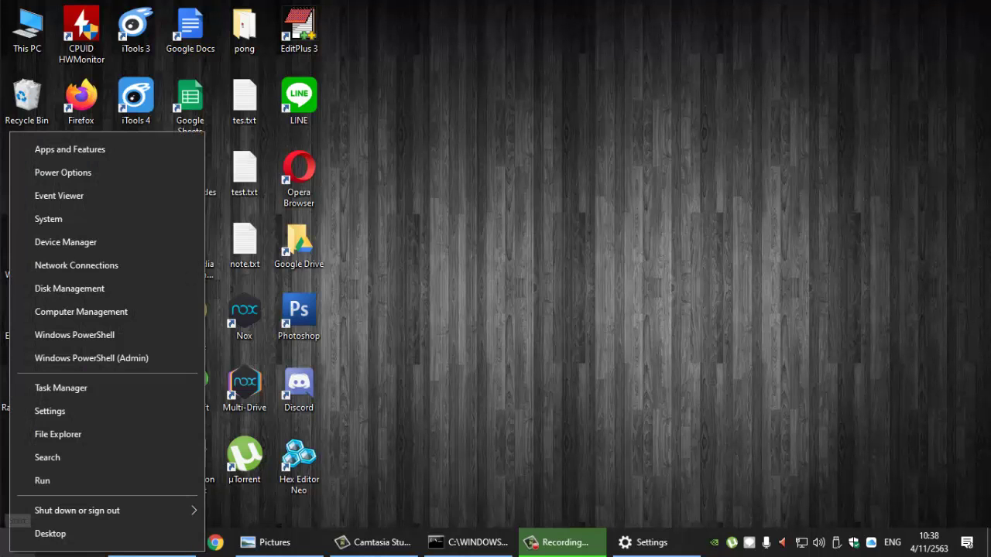
left_click(71, 415)
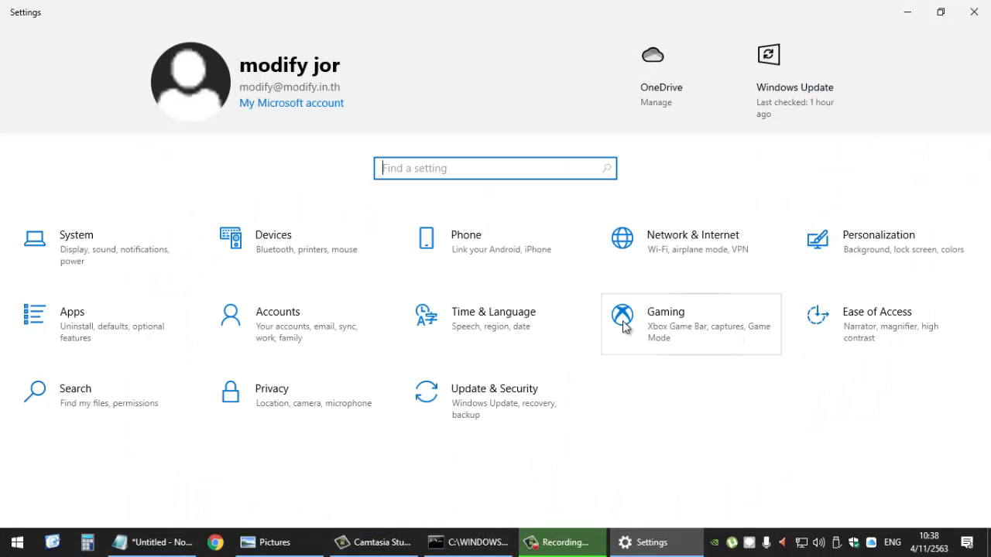
left_click(713, 242)
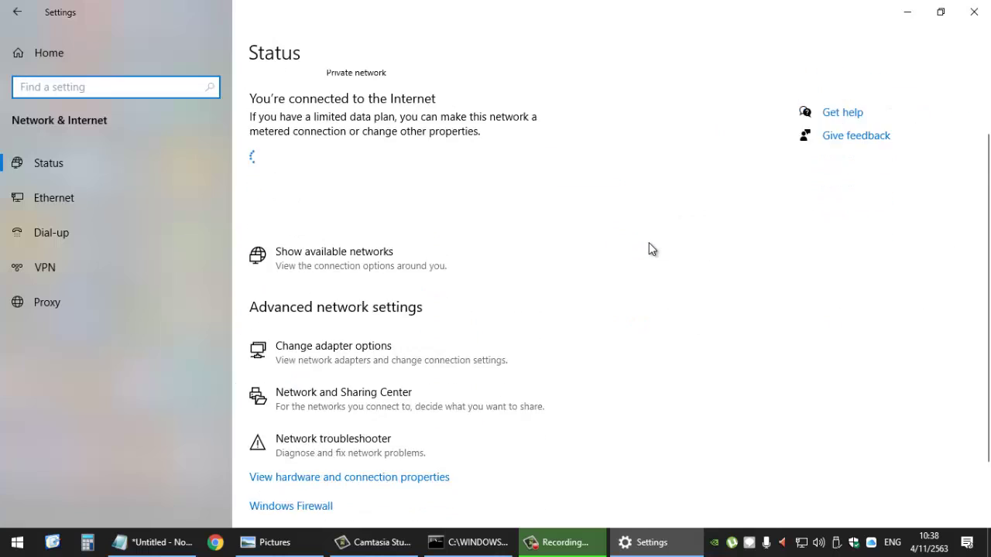
scroll(649, 248, "down", 2)
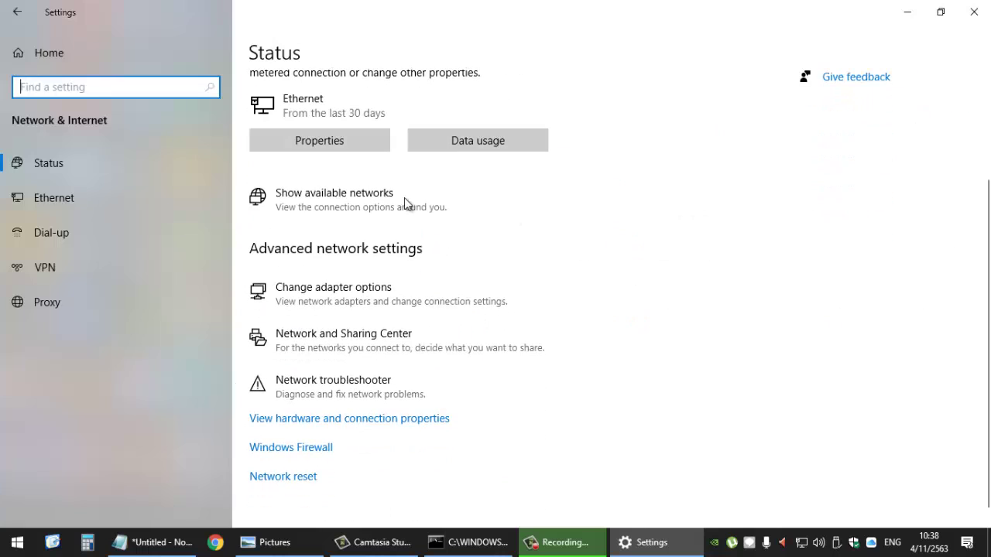
left_click(335, 296)
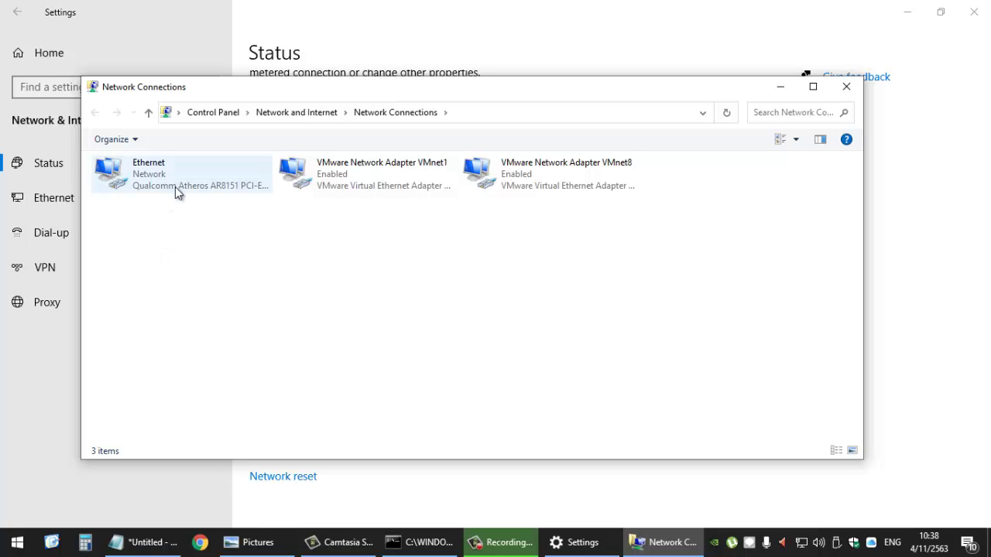
left_click(148, 189)
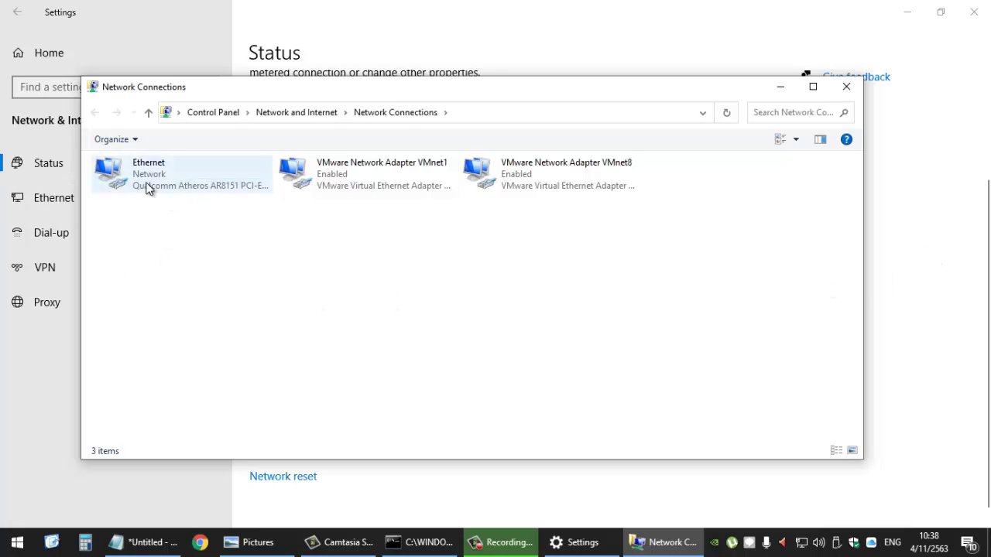
left_click(188, 272)
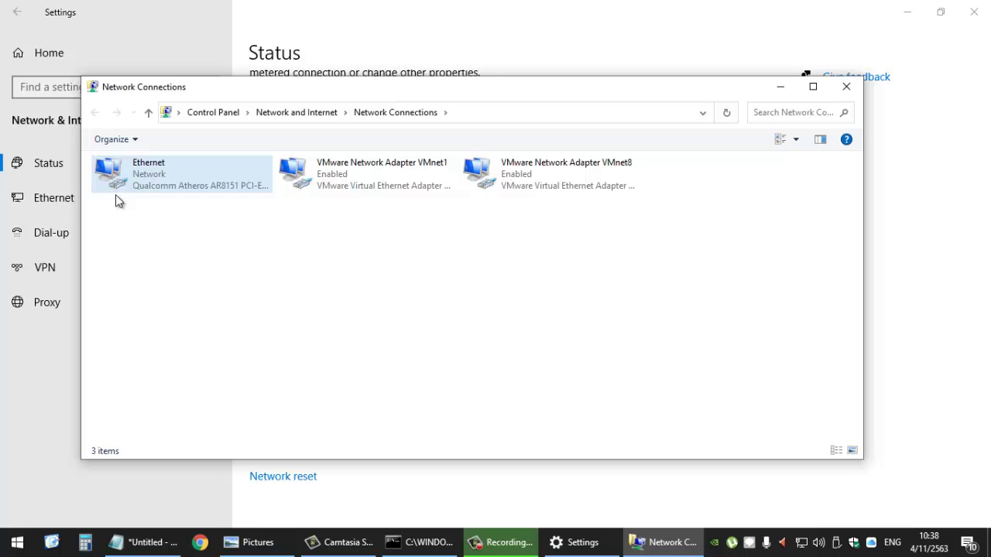
left_click(332, 184)
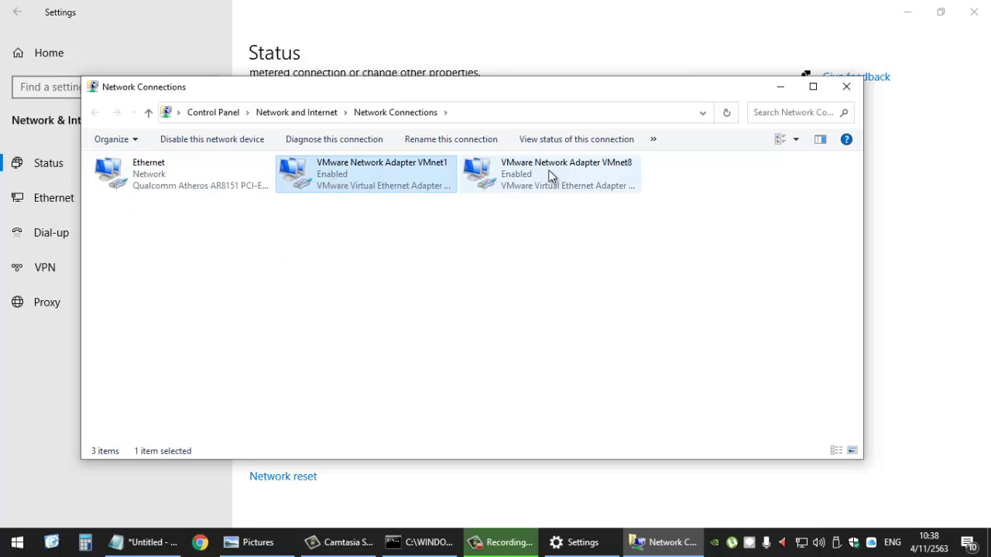
left_click(334, 240)
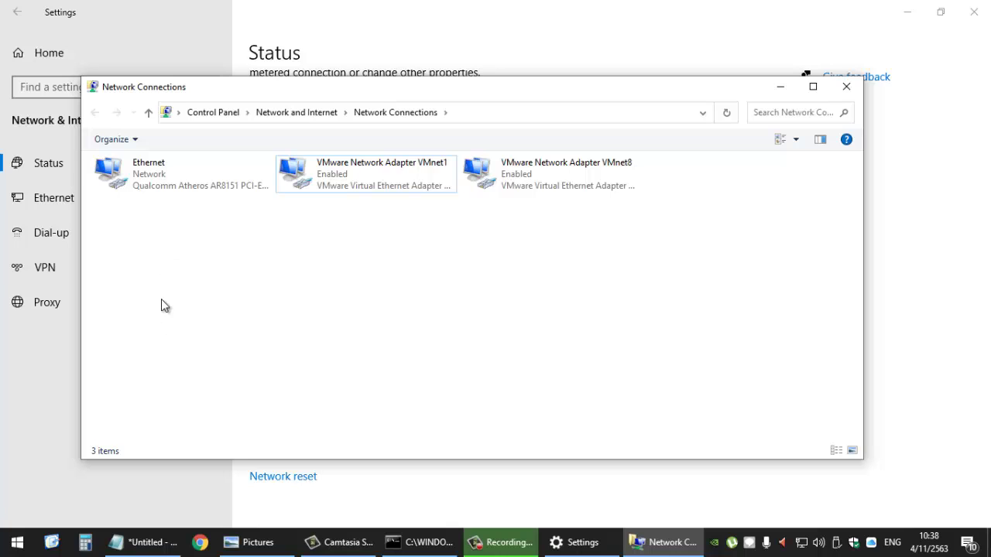
left_click(108, 172)
left_click(177, 221)
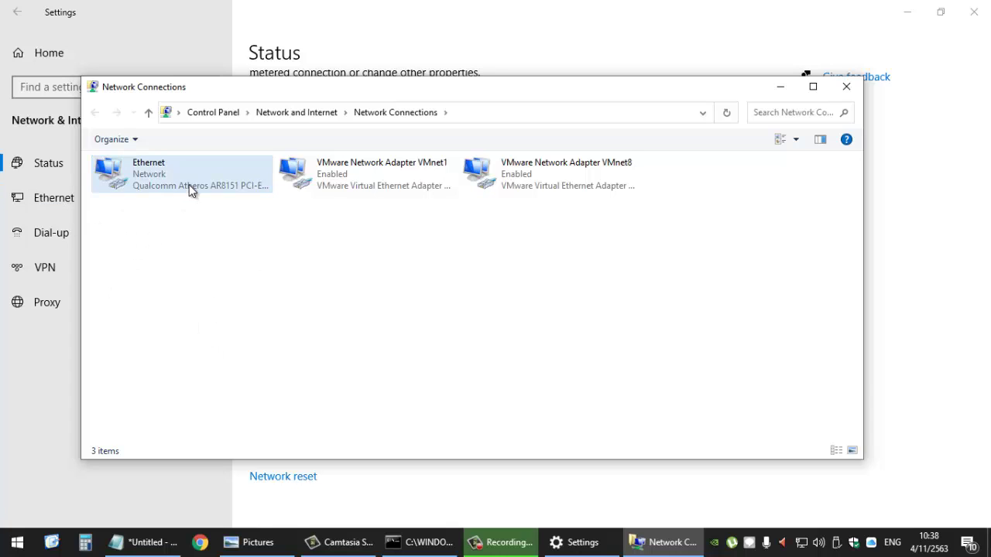
- Examine the Ethernet adapter's IPv4 address and DNS server settings, cancel out without changes, and return to the desktop
double_click(150, 183)
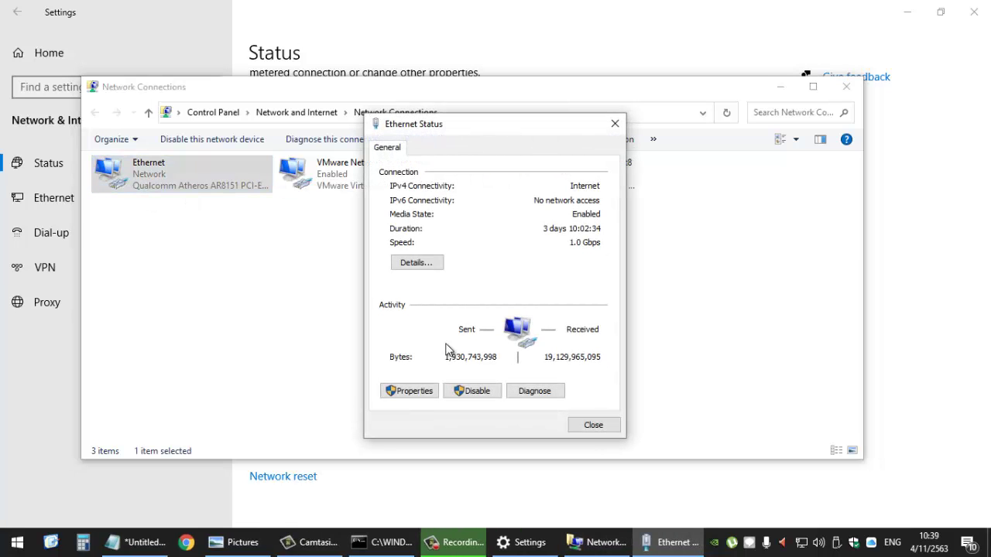
left_click(422, 392)
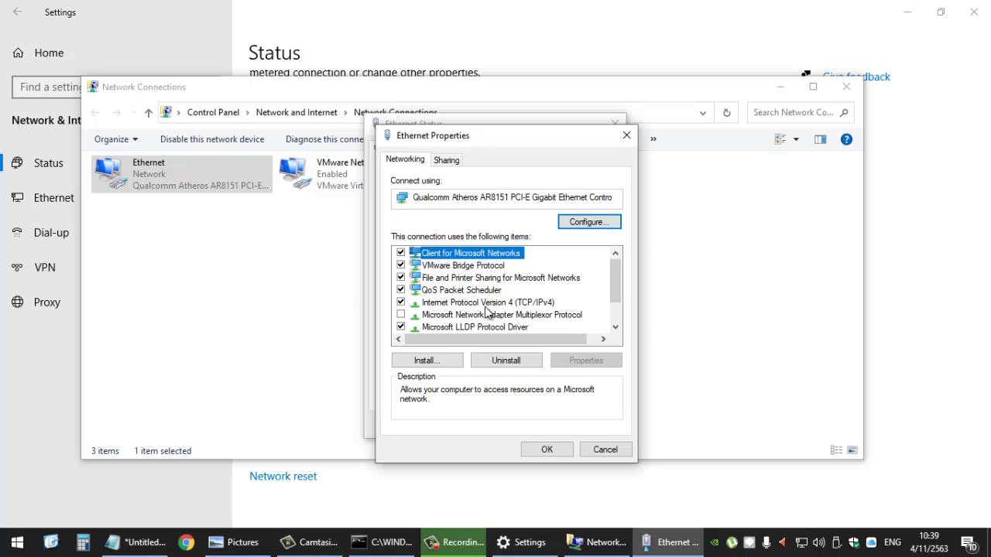
double_click(490, 303)
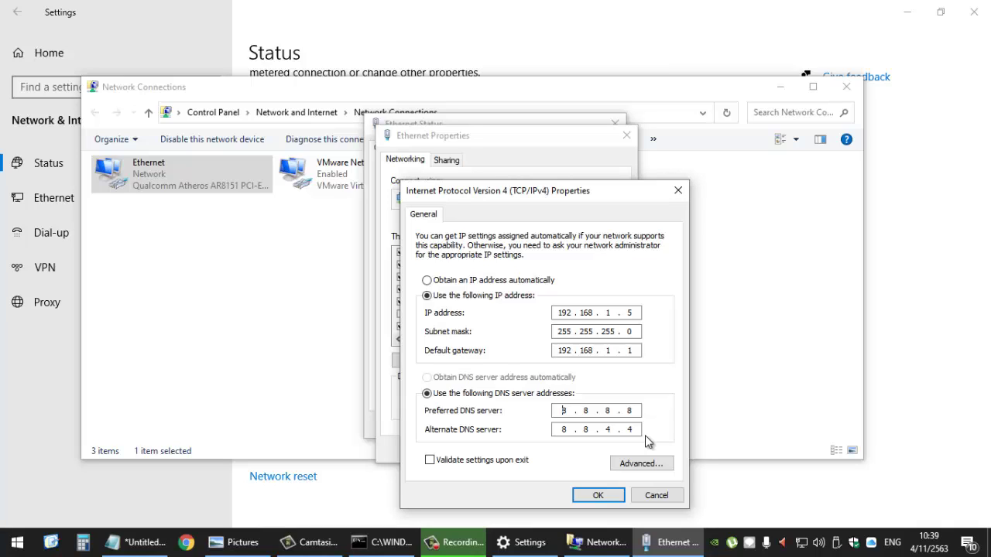
left_click(656, 496)
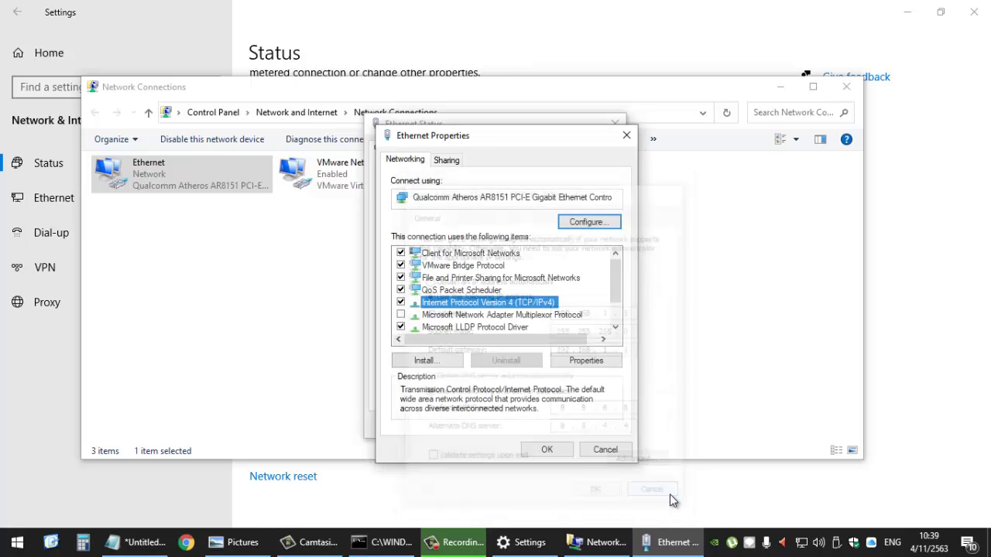
left_click(617, 452)
left_click(614, 477)
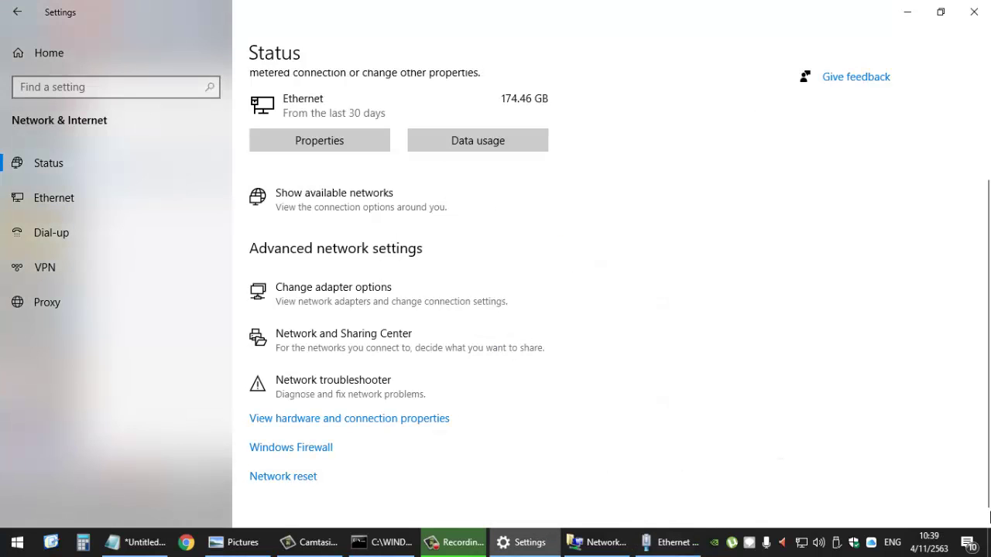
left_click(988, 542)
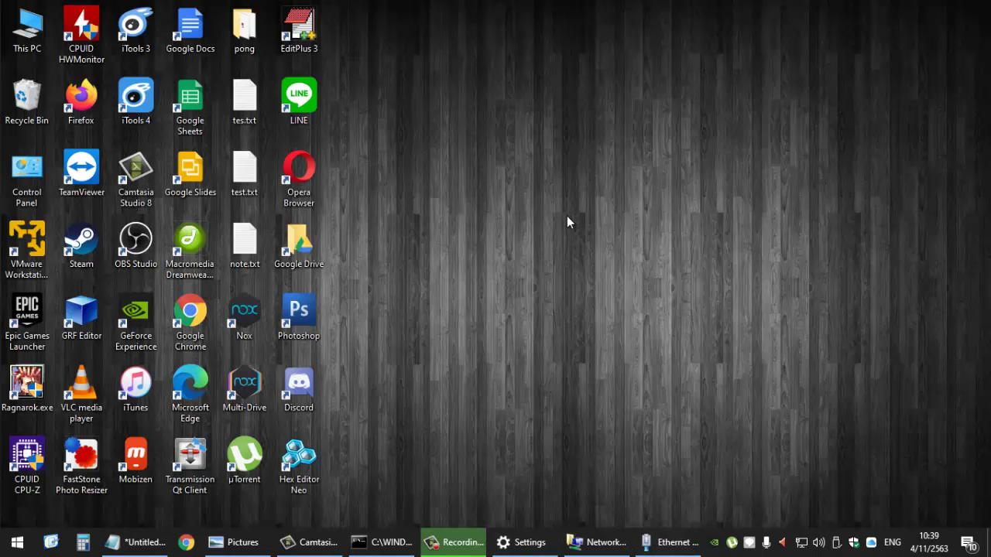
- Switch to Google Chrome and open its security settings at the secure DNS options
left_click(186, 542)
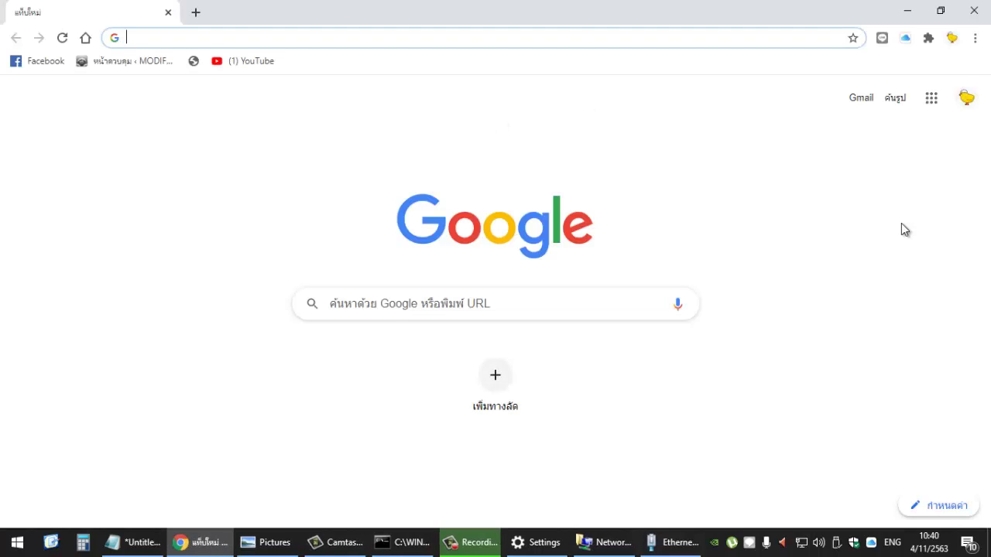
left_click(901, 224)
left_click(975, 38)
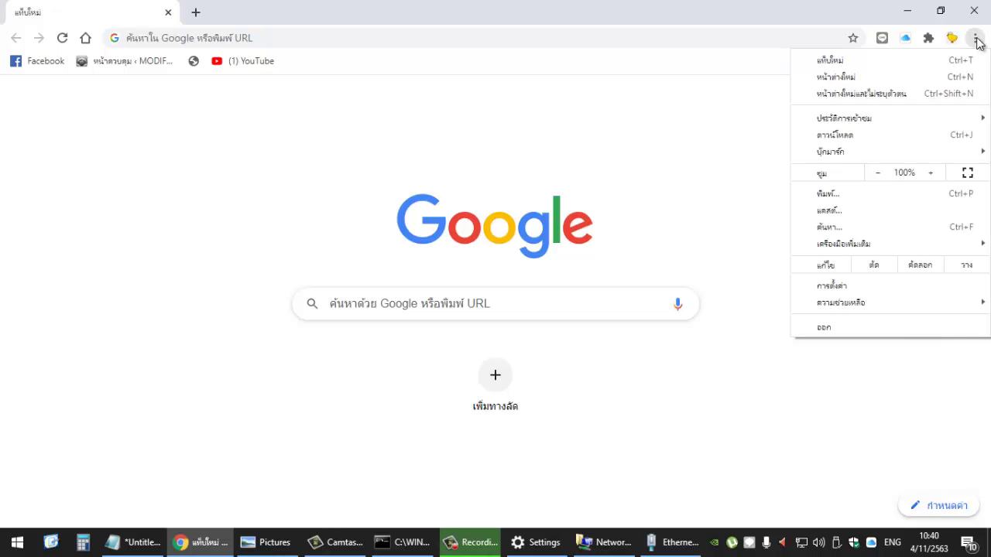
left_click(848, 285)
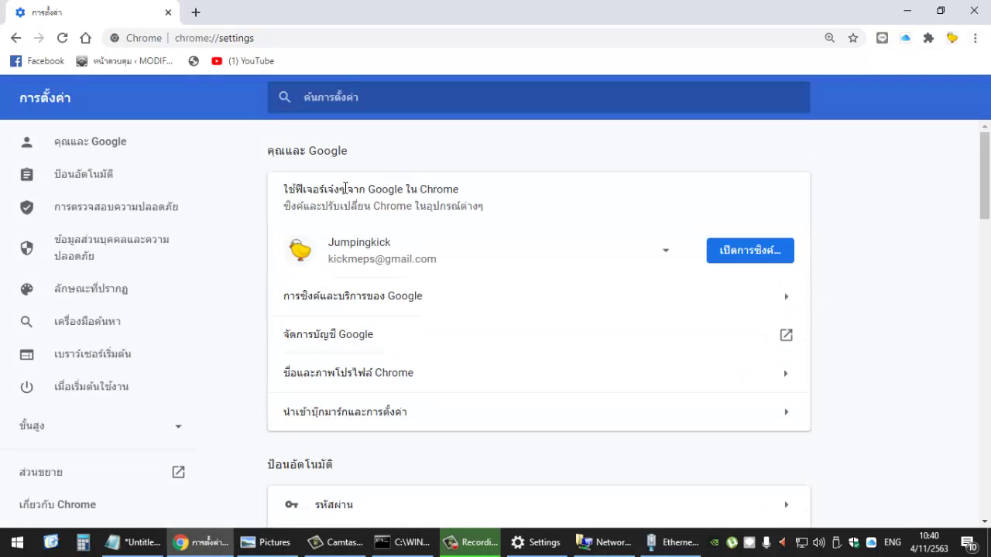
left_click(106, 247)
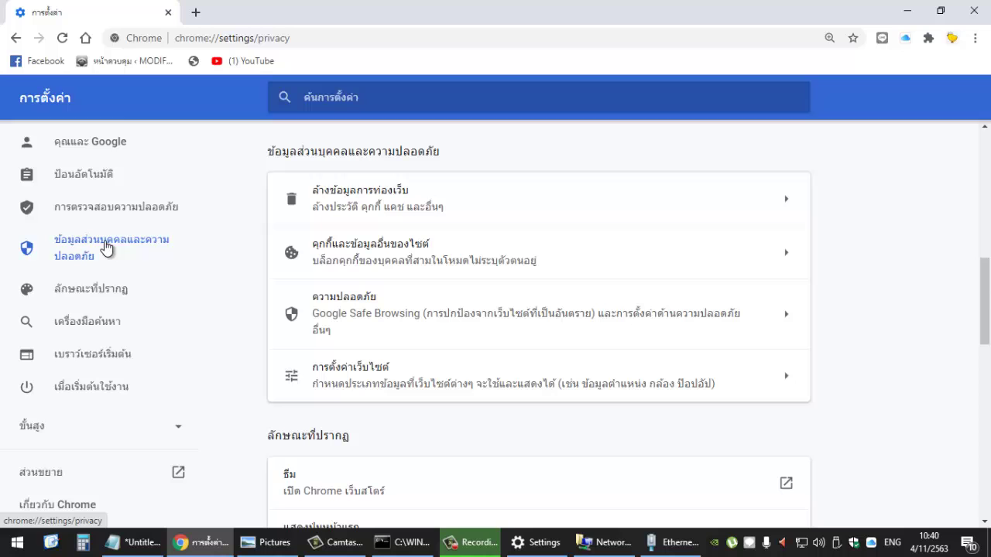
left_click(356, 313)
scroll(400, 317, "down", 6)
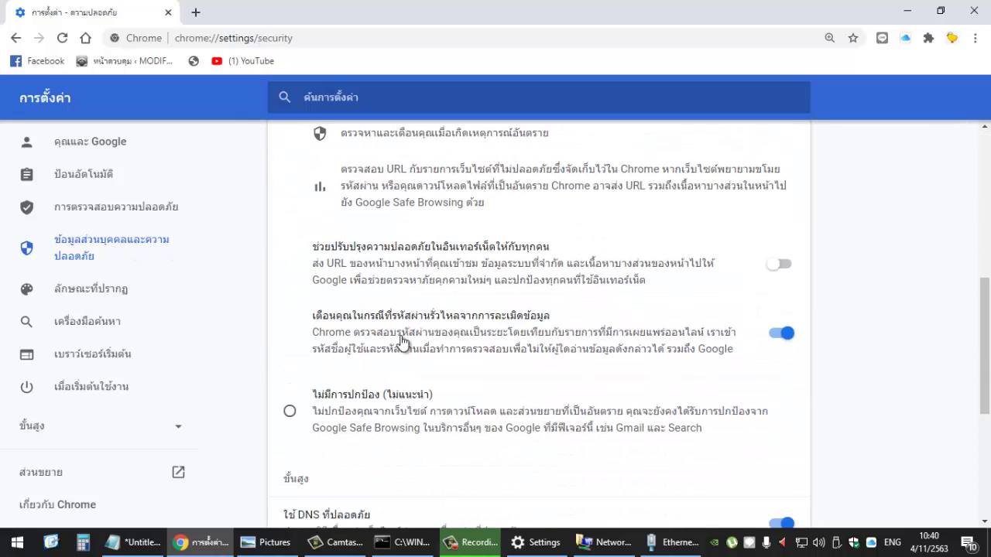
scroll(400, 336, "down", 4)
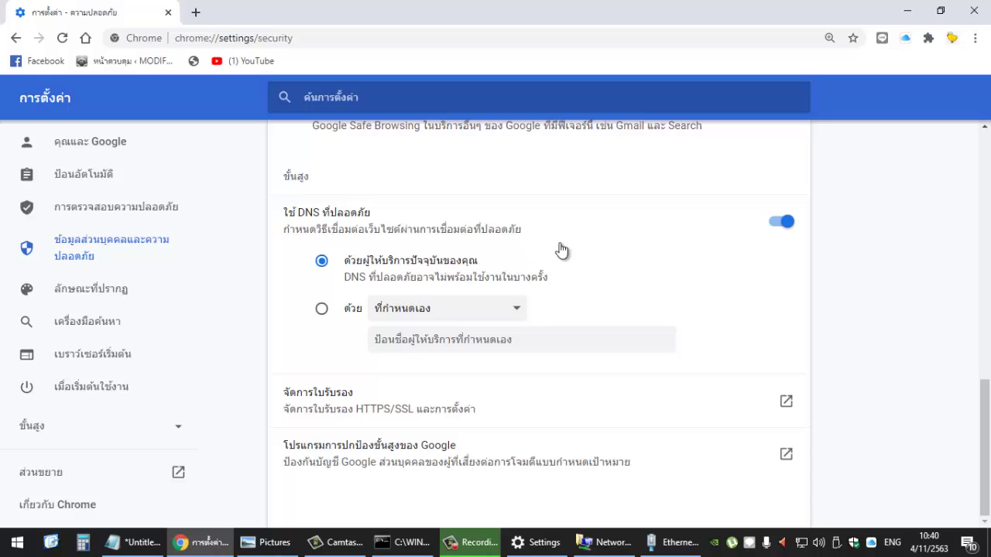
- Set secure DNS to use the Google (Public DNS) provider instead of the current service provider
left_click(321, 309)
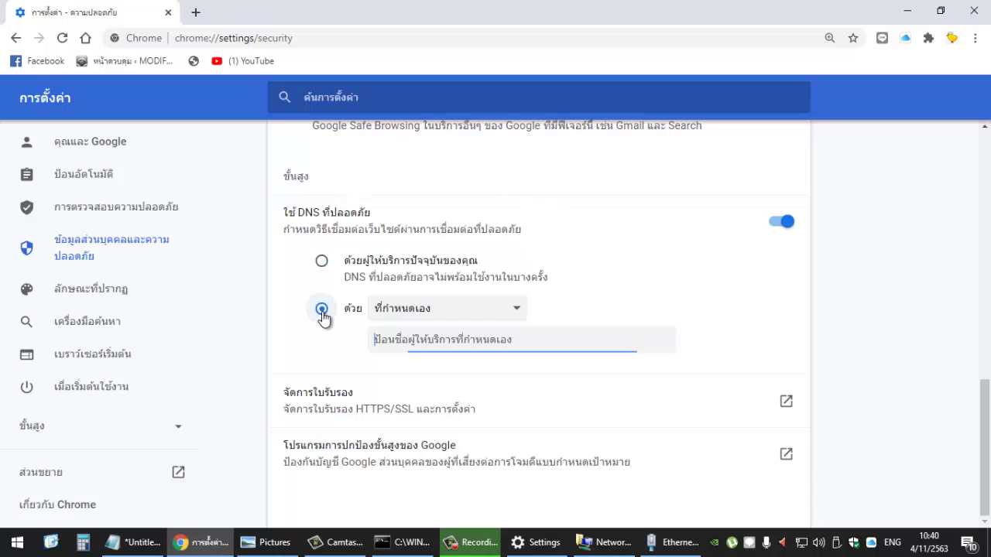
left_click(507, 308)
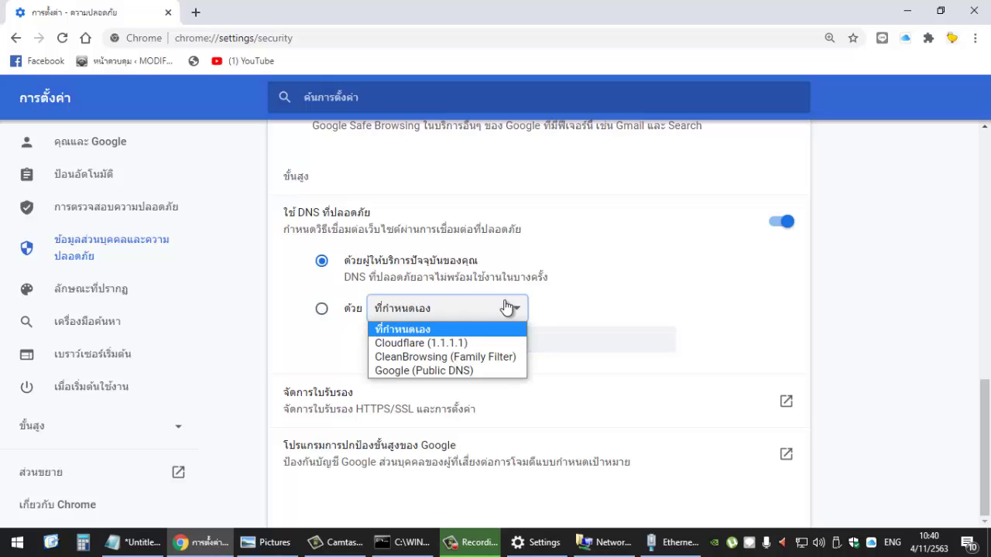
left_click(423, 372)
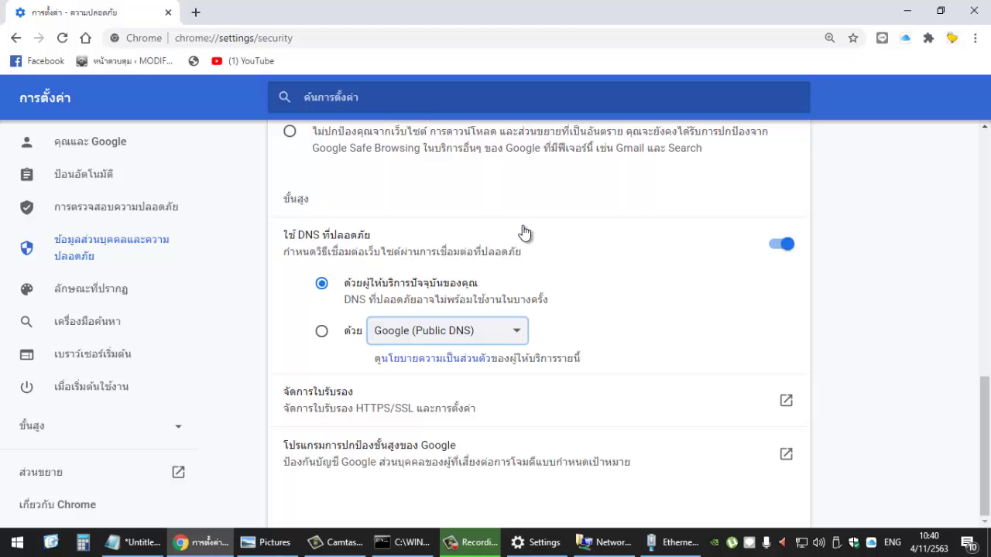
left_click(323, 333)
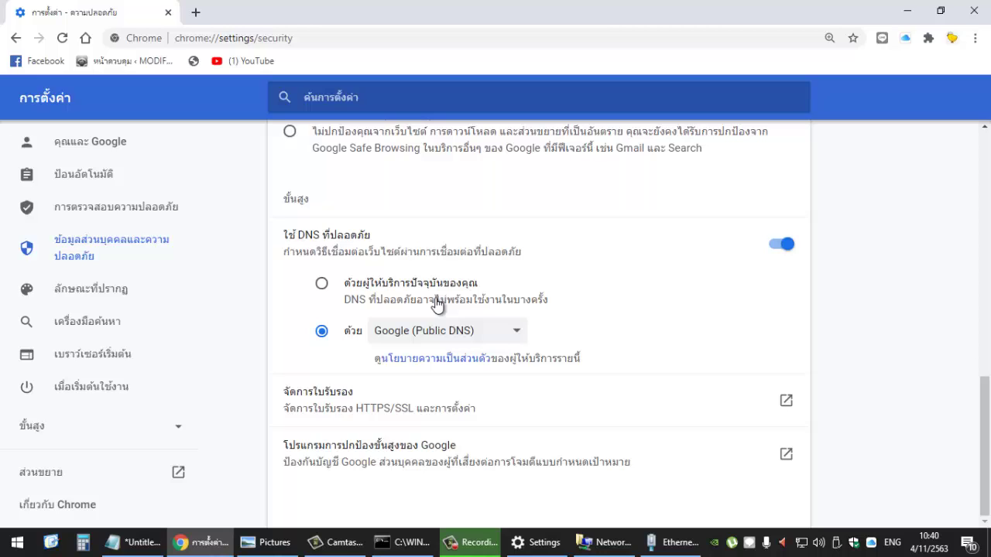
- Set secure DNS back to the current service provider, then close Chrome and the Ethernet status window
left_click(345, 282)
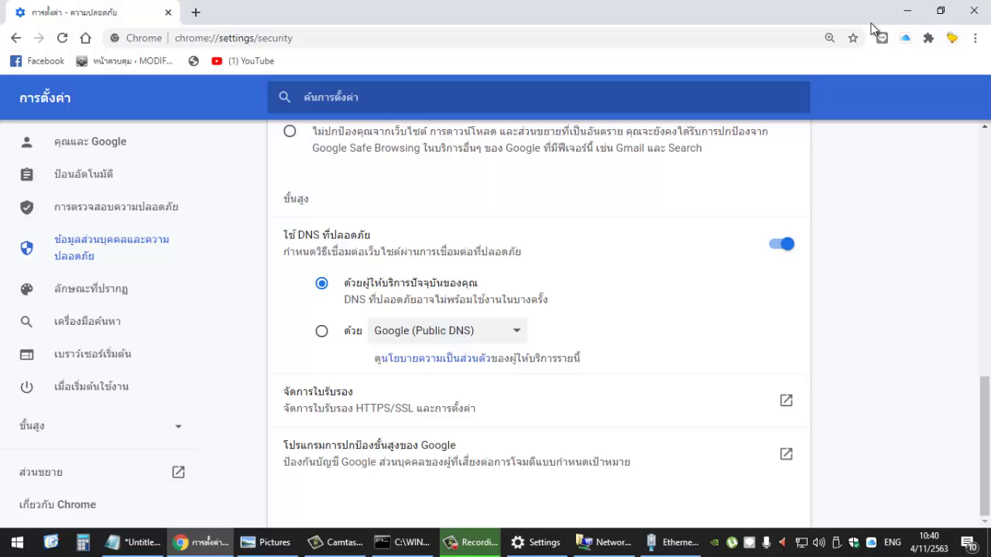
left_click(977, 13)
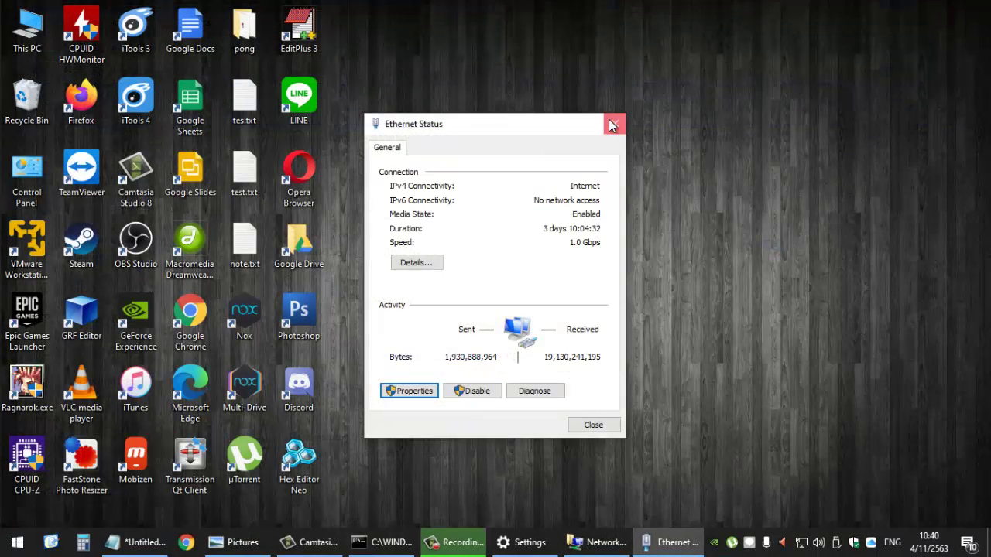
left_click(612, 126)
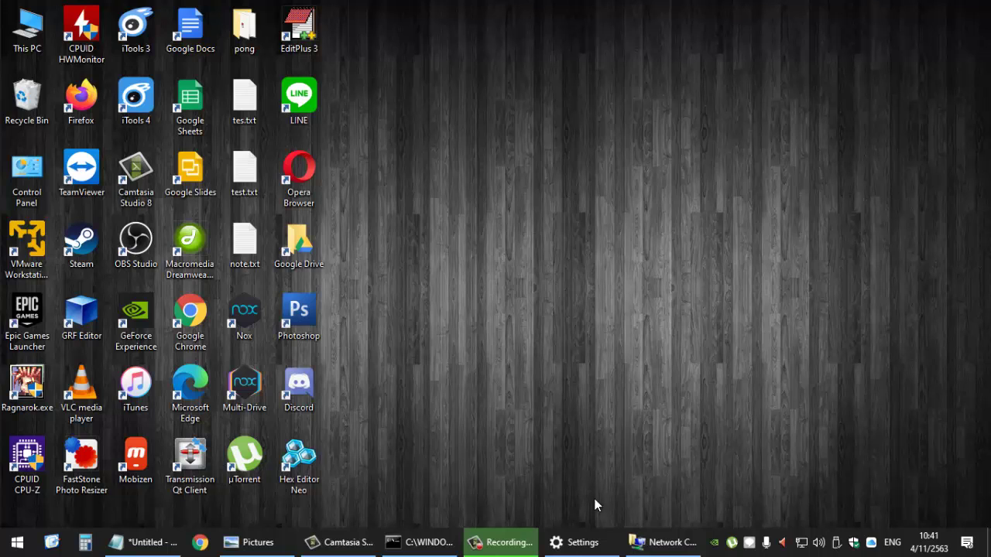
- Reopen the Ethernet adapter's IPv4 properties from the network connections and examine its IP address and DNS server settings
left_click(650, 548)
left_click(338, 271)
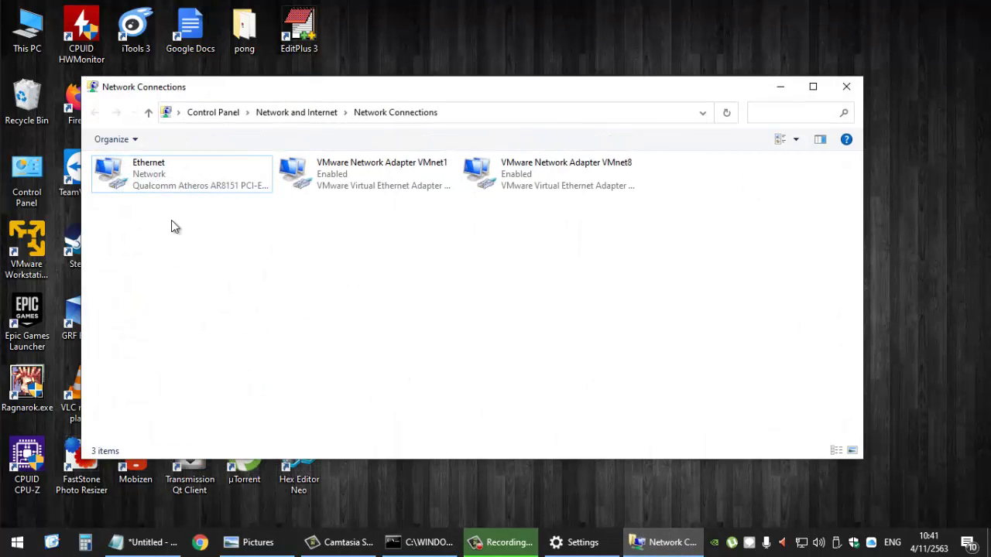
double_click(142, 182)
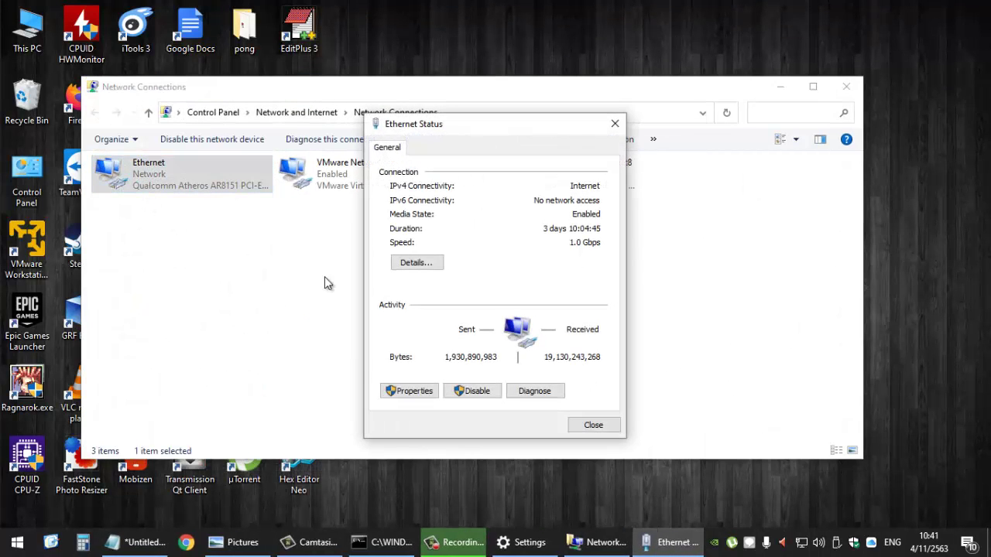
left_click(407, 392)
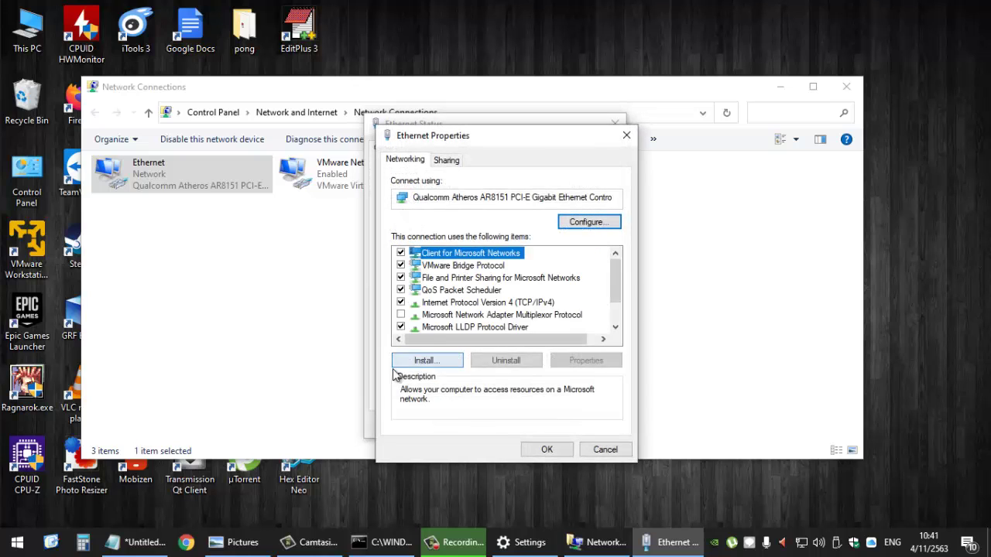
double_click(463, 303)
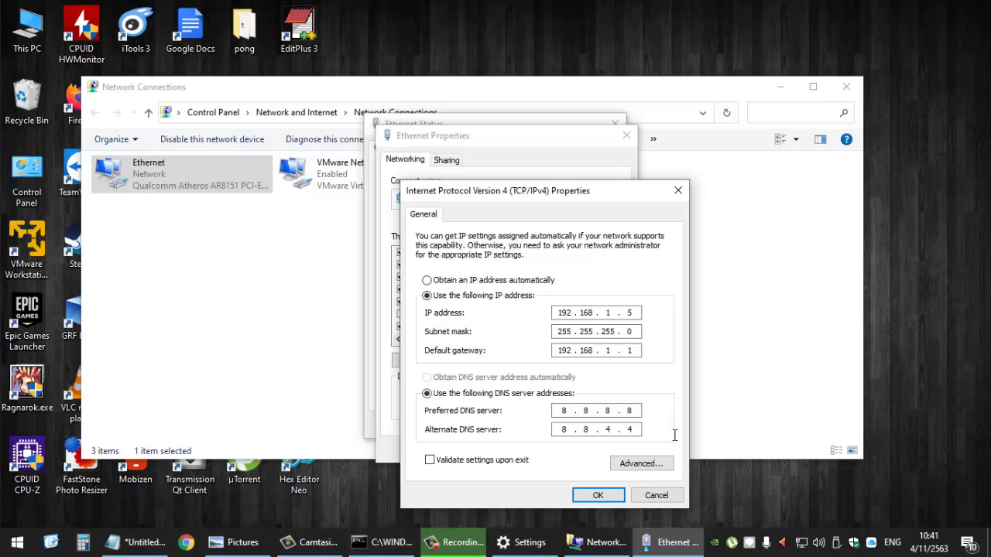
left_click(565, 429)
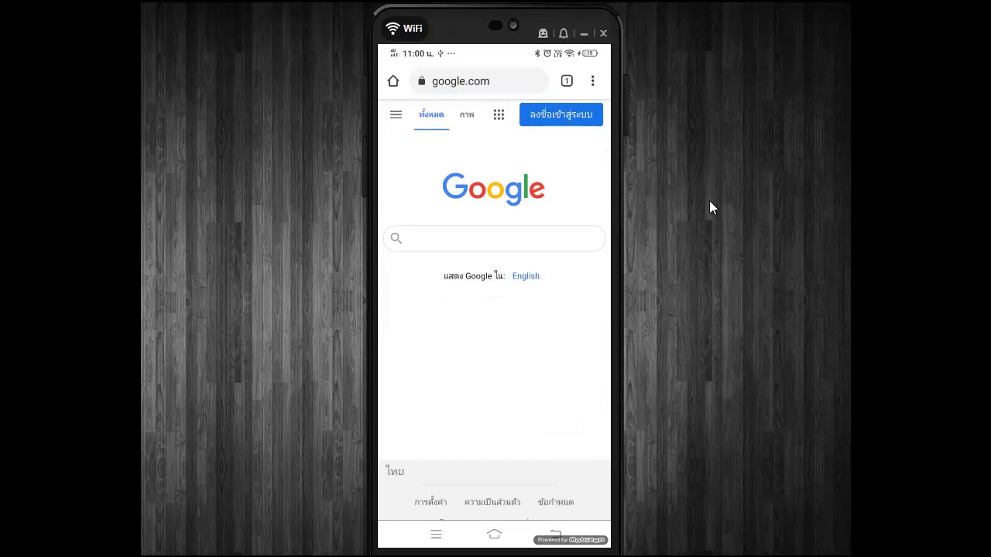
- On the mirrored phone, open Chrome's secure DNS page in the privacy settings, select choosing another provider and show the provider list
left_click(592, 82)
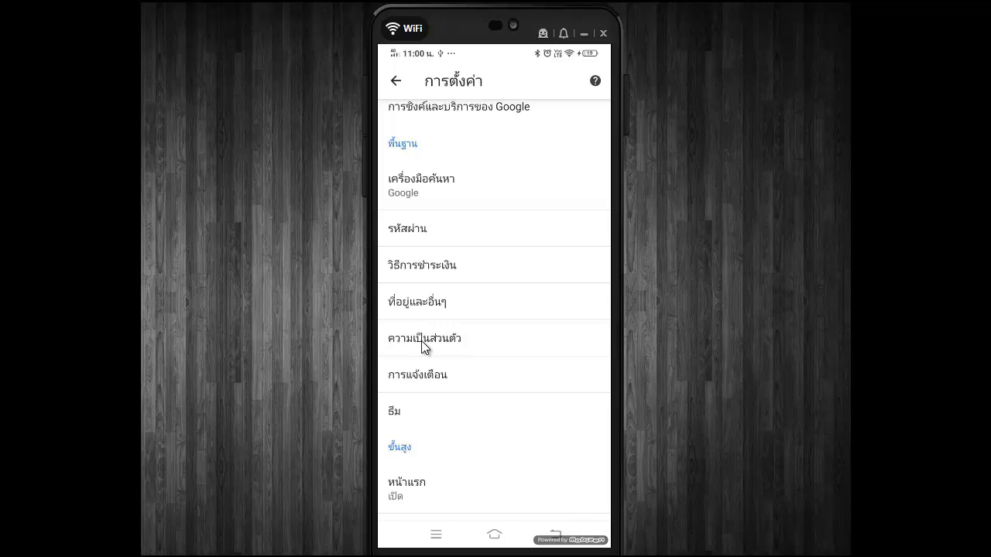
left_click(424, 341)
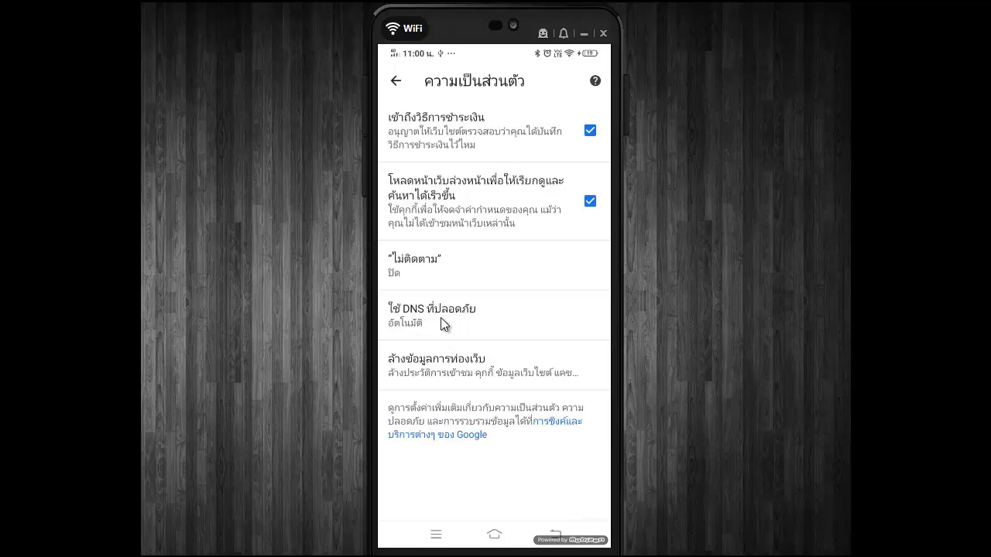
left_click(441, 324)
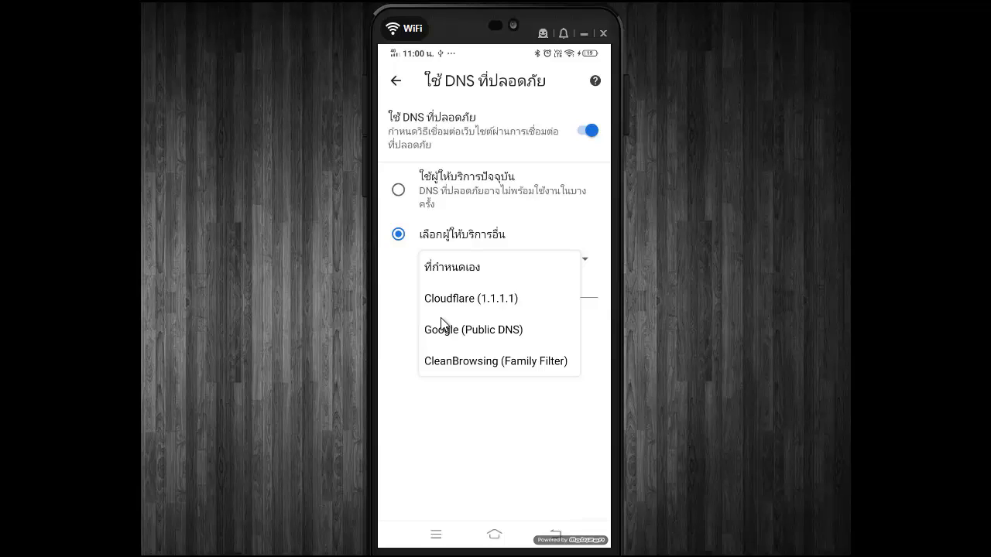
left_click(441, 320)
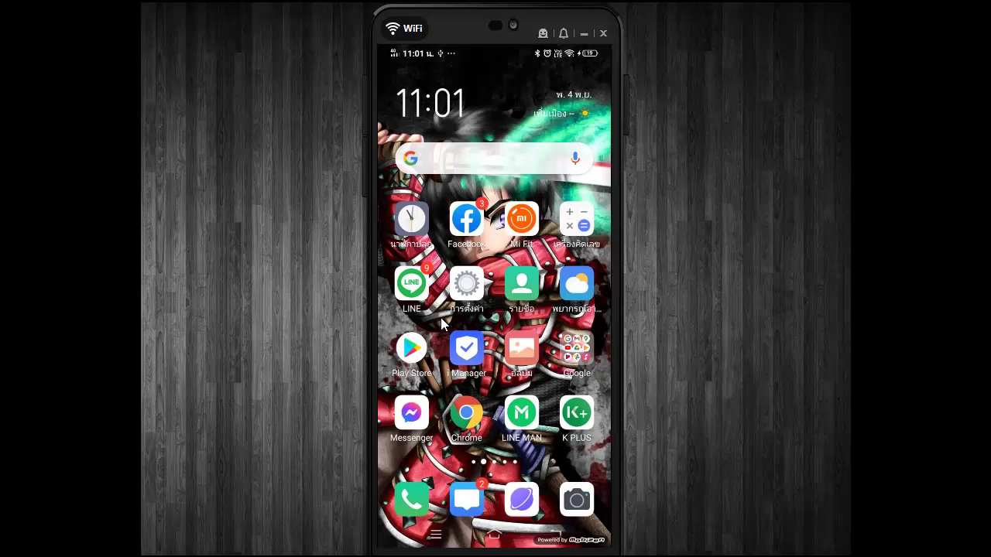
- Open the phone's system settings and go to the private DNS entry in the additional settings
left_click(465, 287)
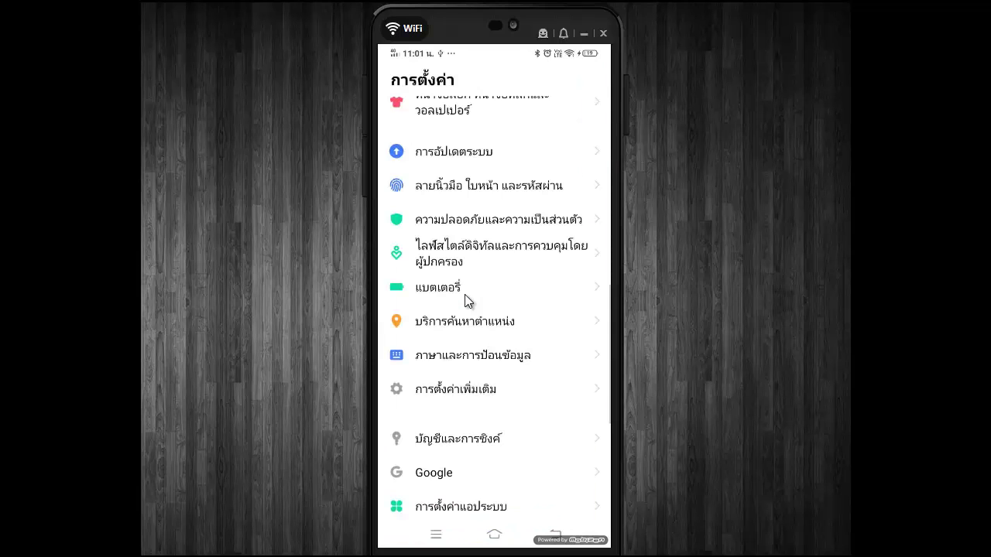
scroll(467, 301, "down", 3)
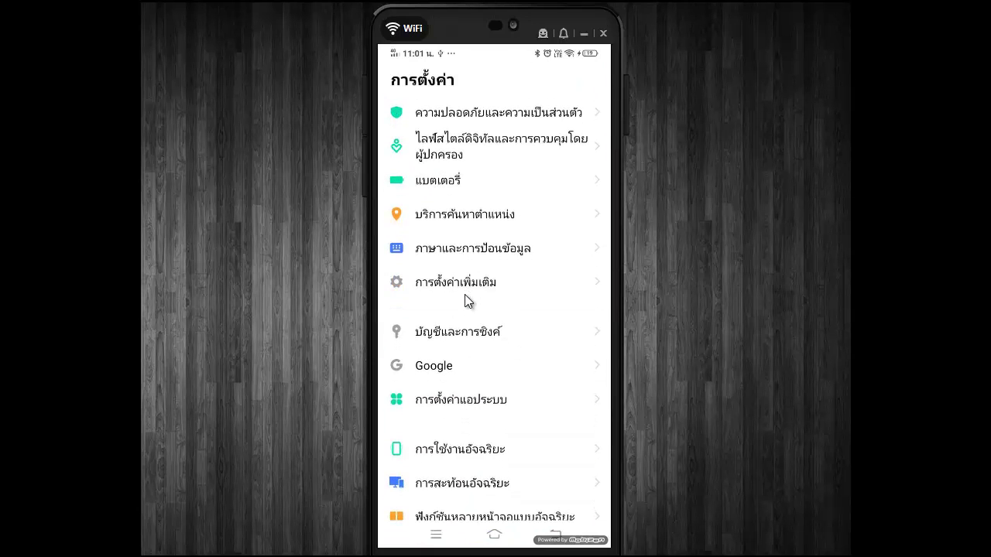
left_click(465, 295)
scroll(467, 300, "down", 2)
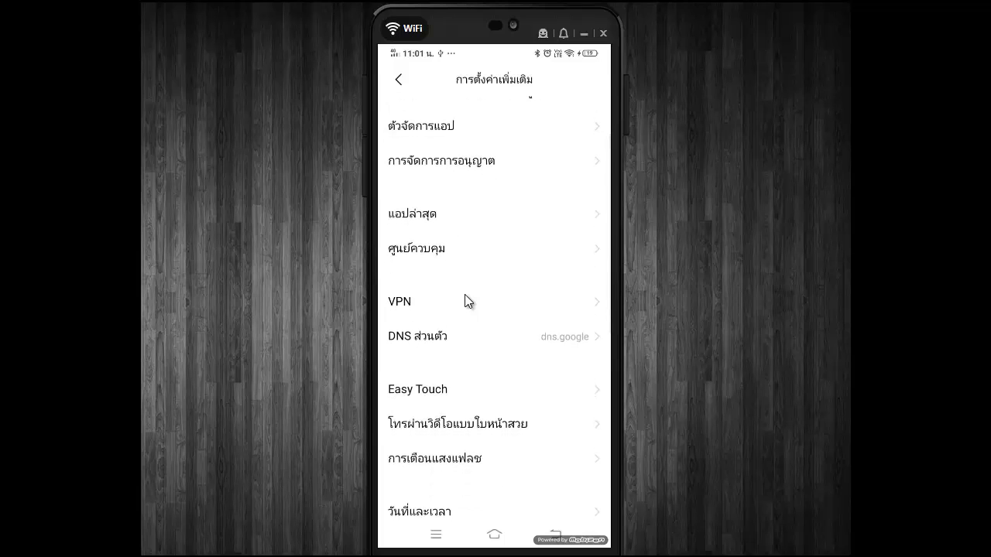